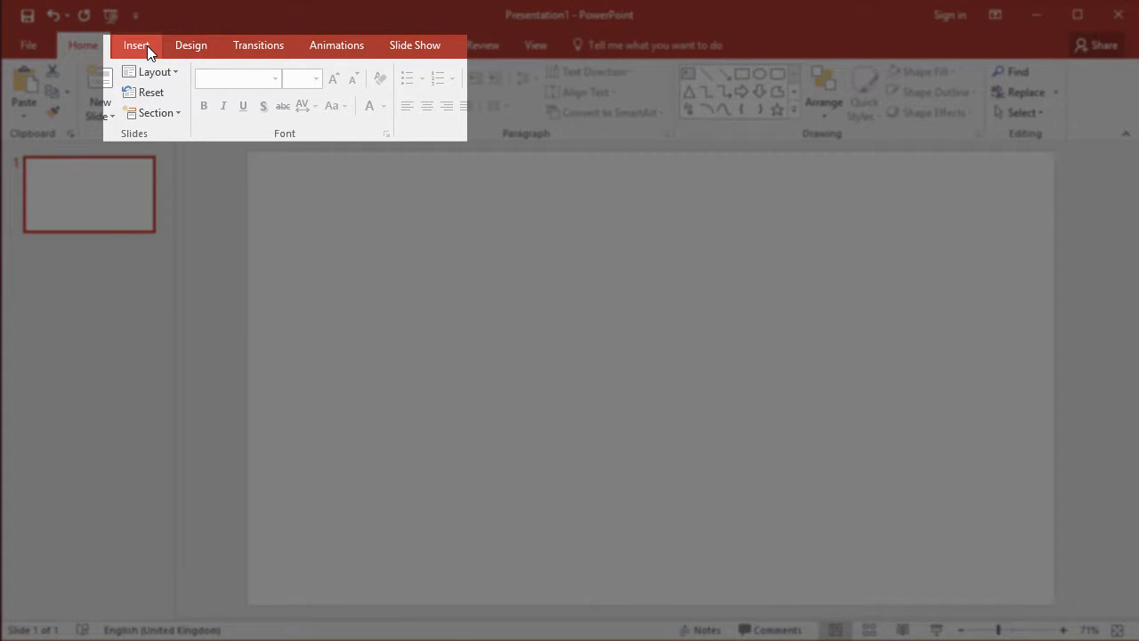
Step: Switch the ribbon to the Insert tab to reach the content insertion tools
click(147, 46)
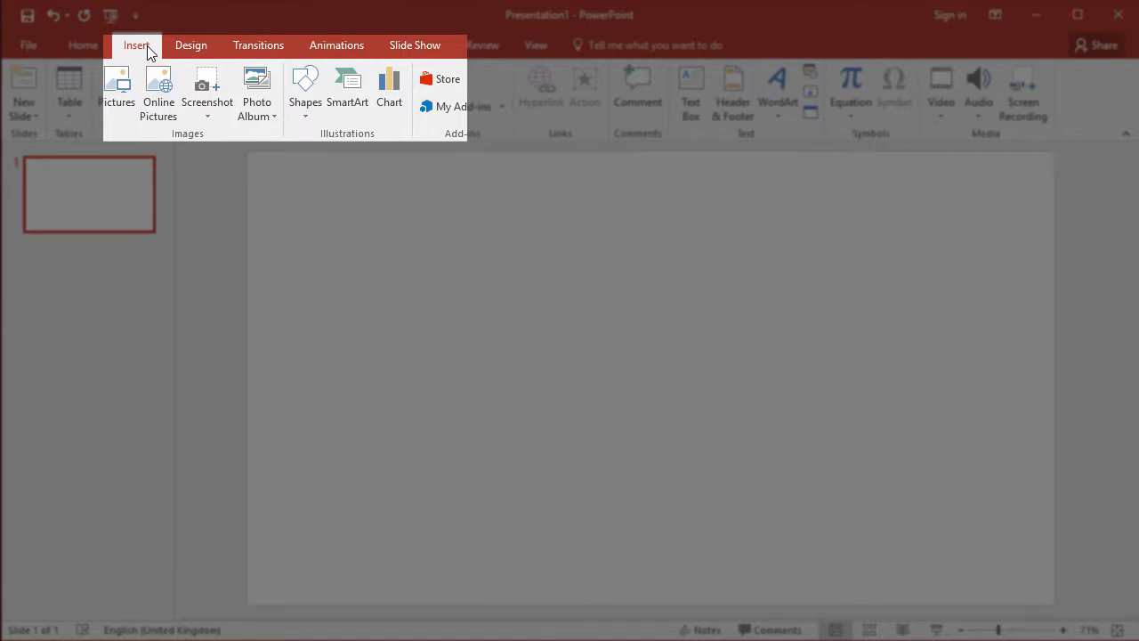
Step: Pick the Basic Cycle layout from the SmartArt gallery's Cycle category
click(354, 99)
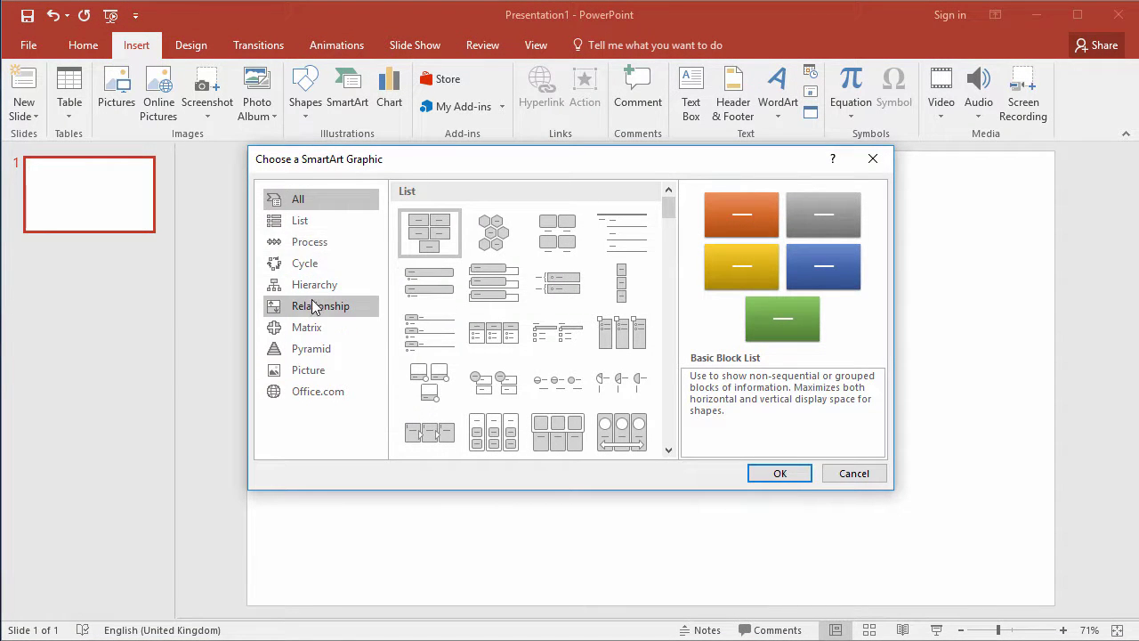
click(328, 267)
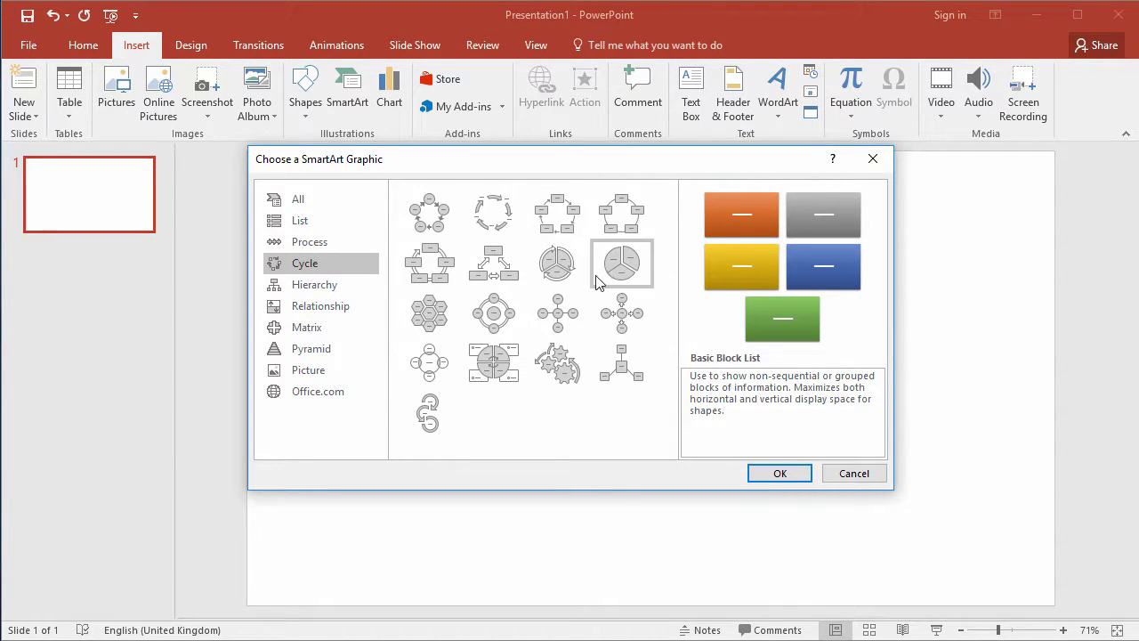
click(428, 218)
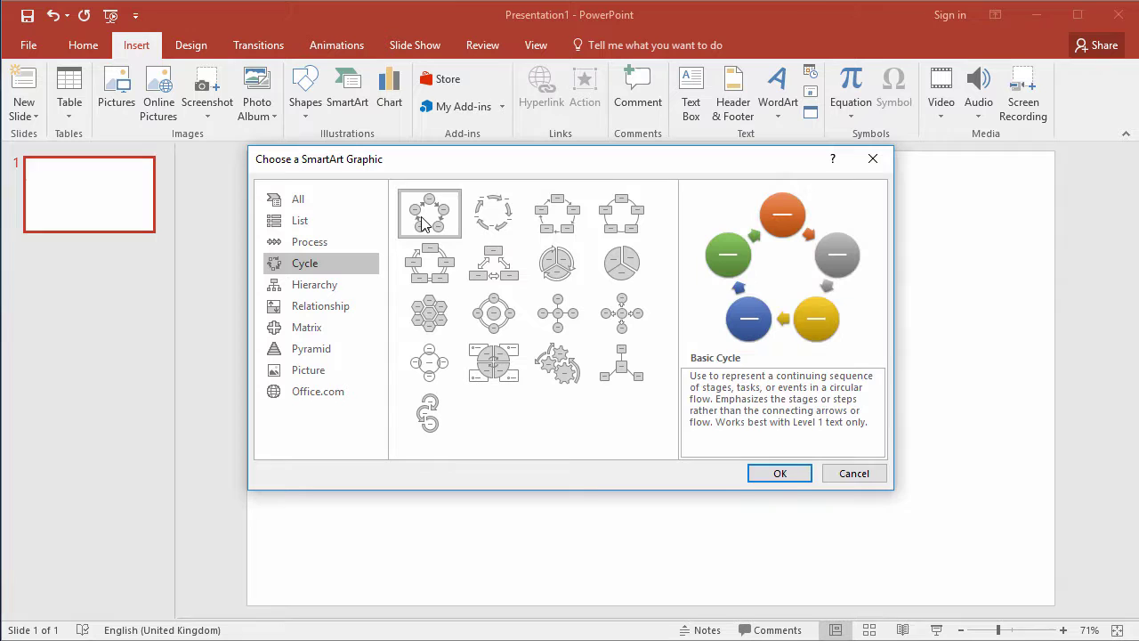
Step: Insert the Basic Cycle diagram and label its first two circles Make tea and Drink tea
click(783, 476)
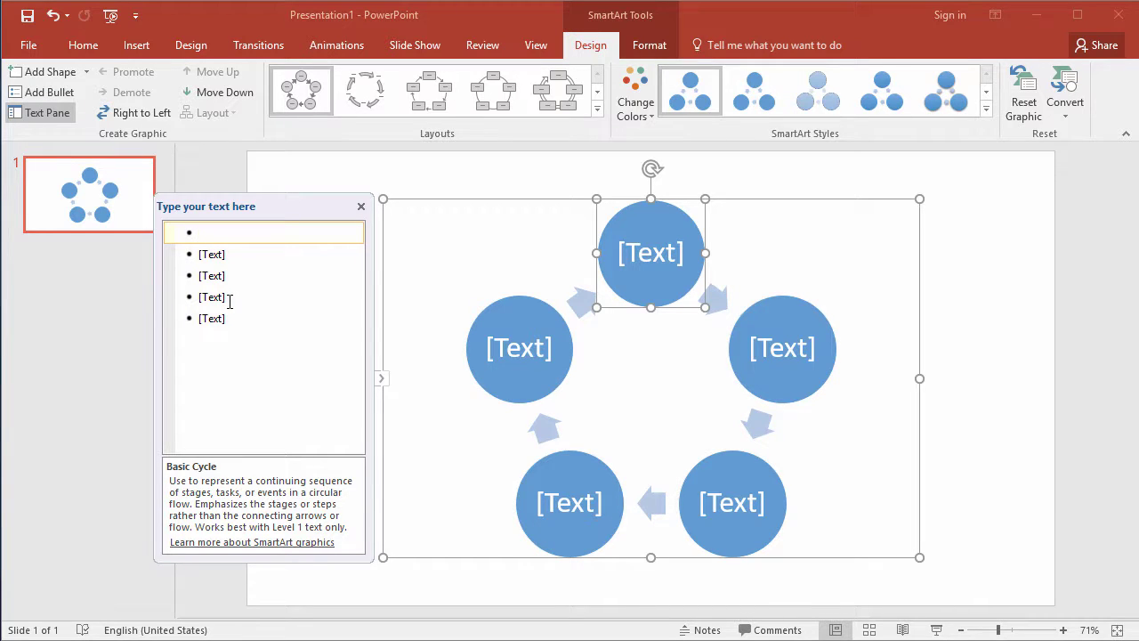
text(Make team)
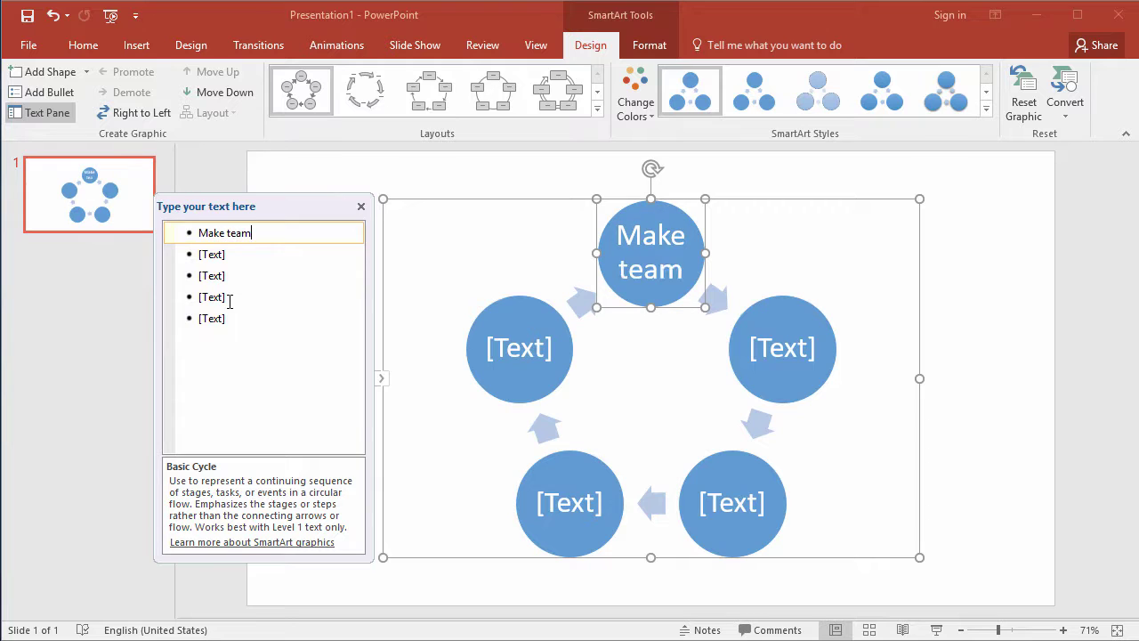
key(BackSpace)
click(214, 253)
text(Drink tea)
click(209, 275)
Step: Label the third circle Relax, delete the two empty circles, and deselect the diagram
text(Relx)
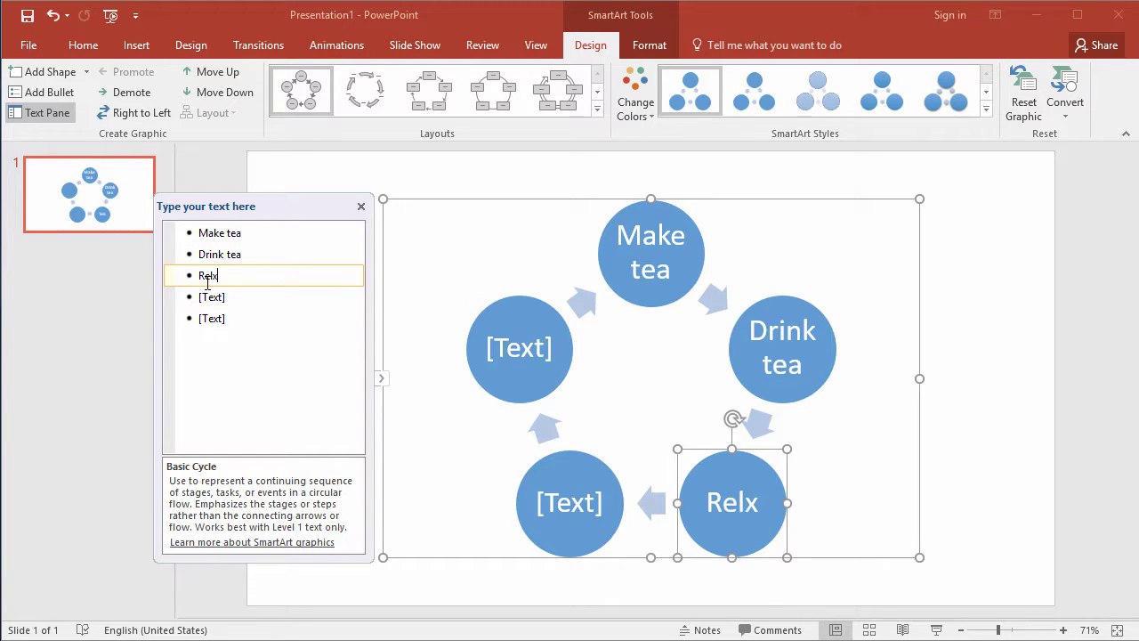
key(BackSpace)
text(ax)
click(292, 299)
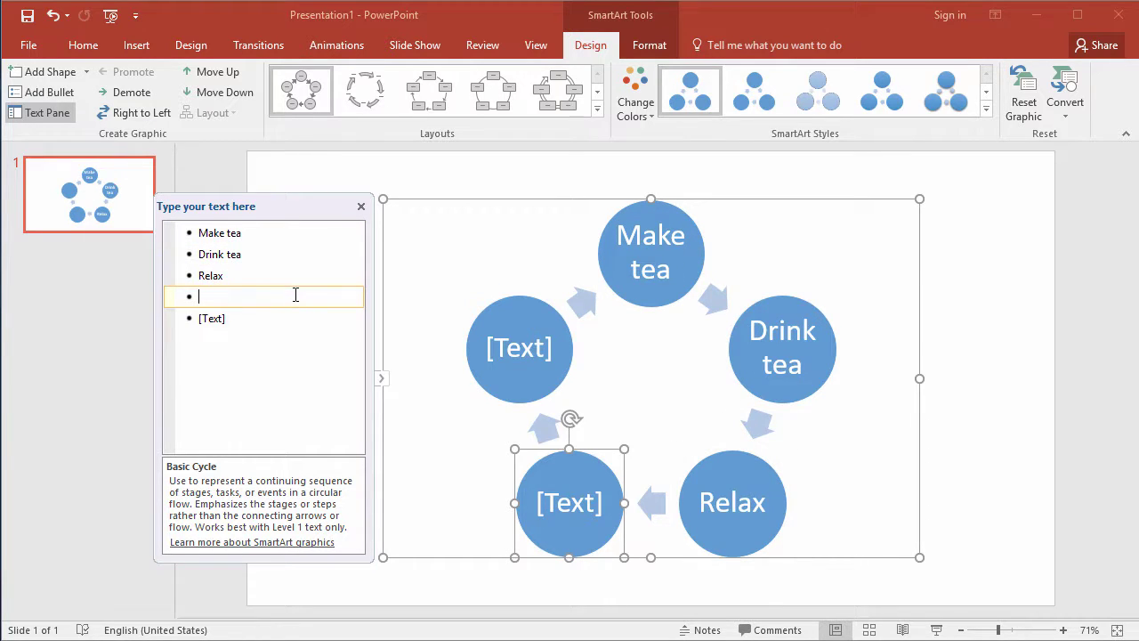
key(Delete)
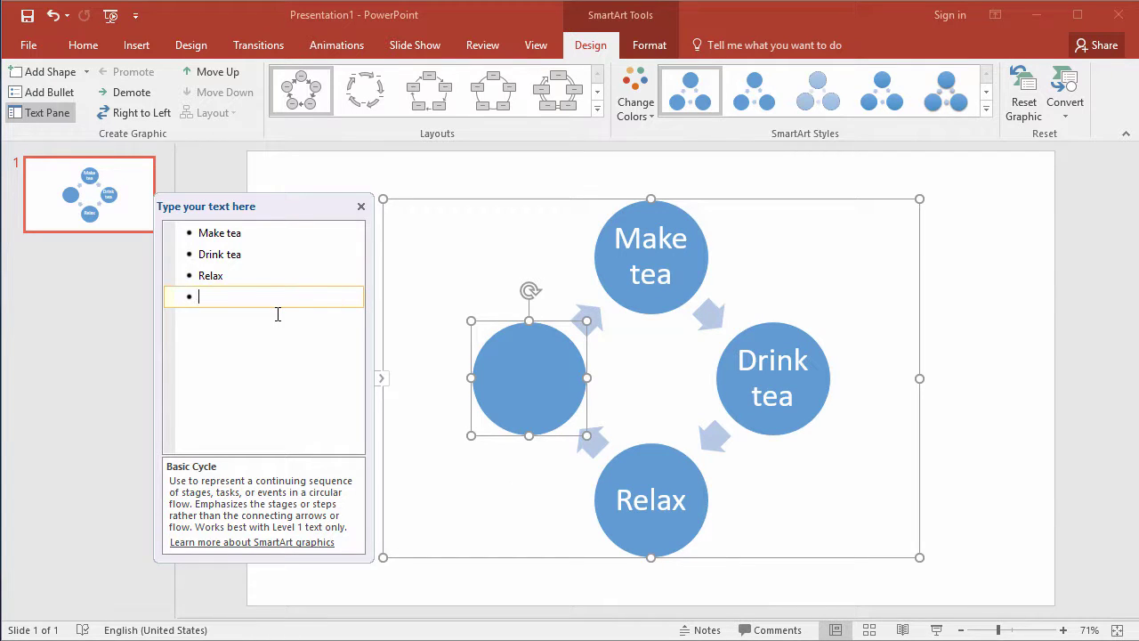
key(BackSpace)
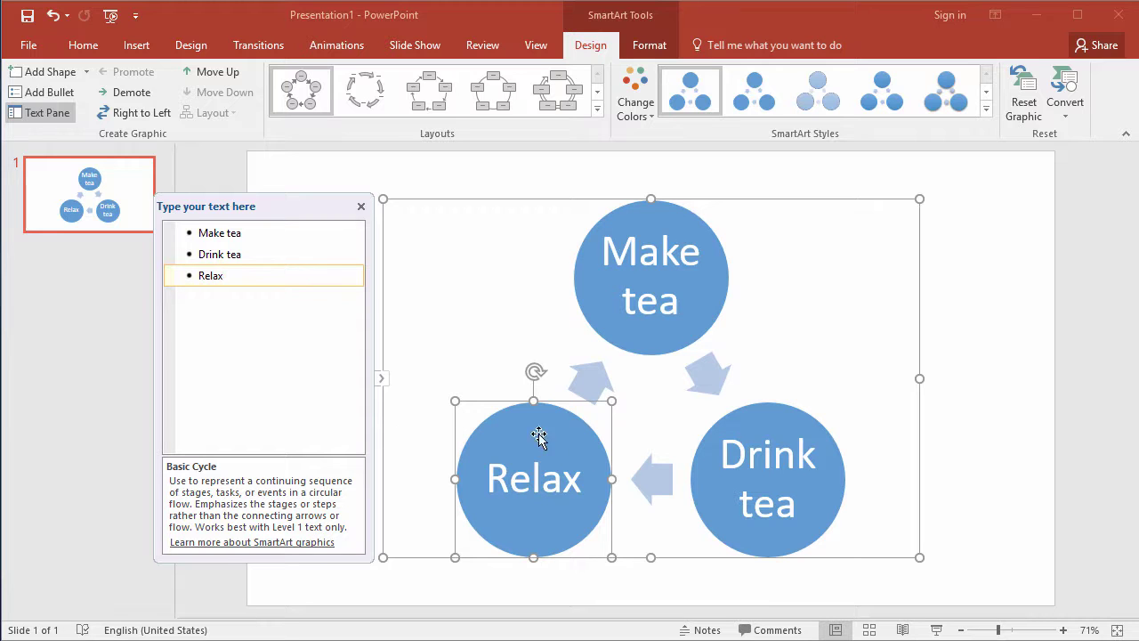
click(970, 410)
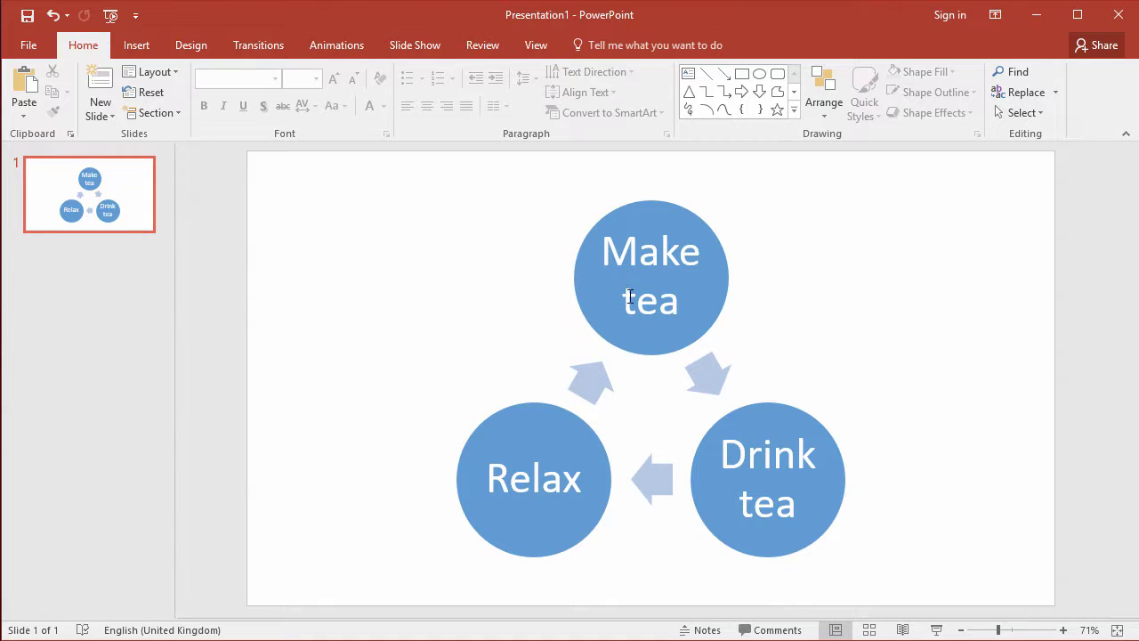
Step: Add a second slide and insert an Increasing Arrows Process SmartArt on it
right_click(106, 218)
click(125, 317)
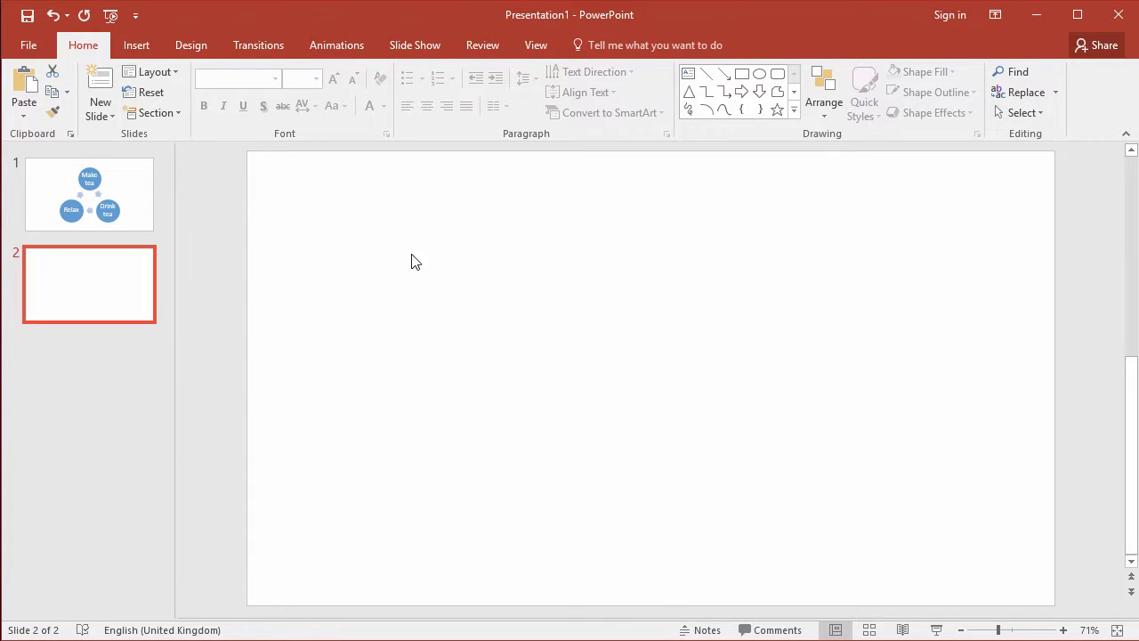
click(149, 46)
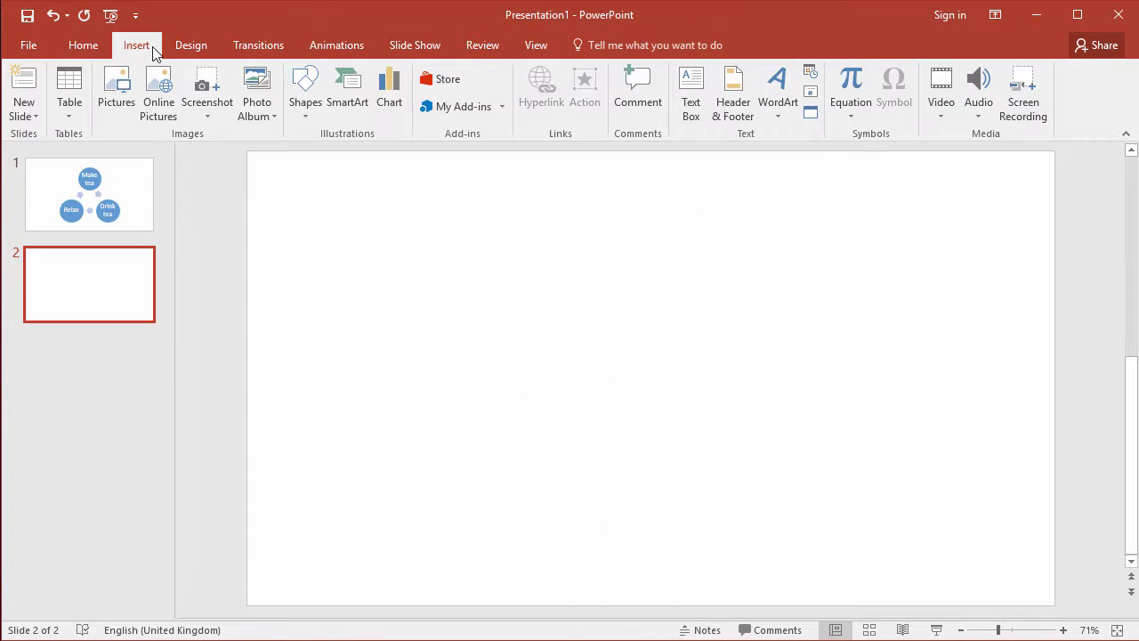
click(351, 88)
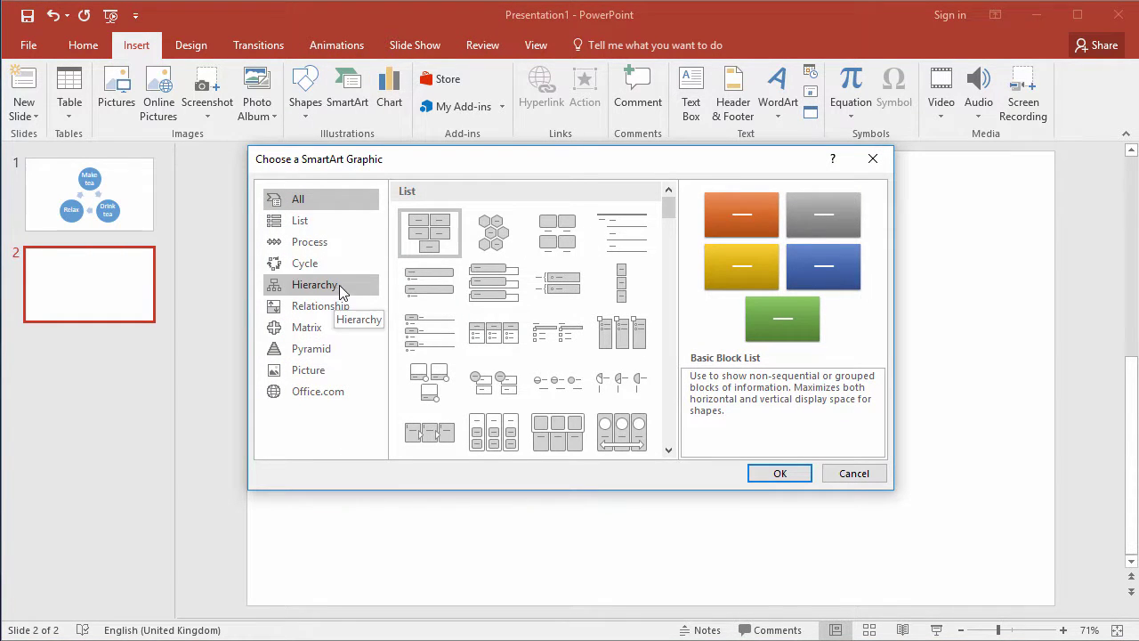
click(341, 246)
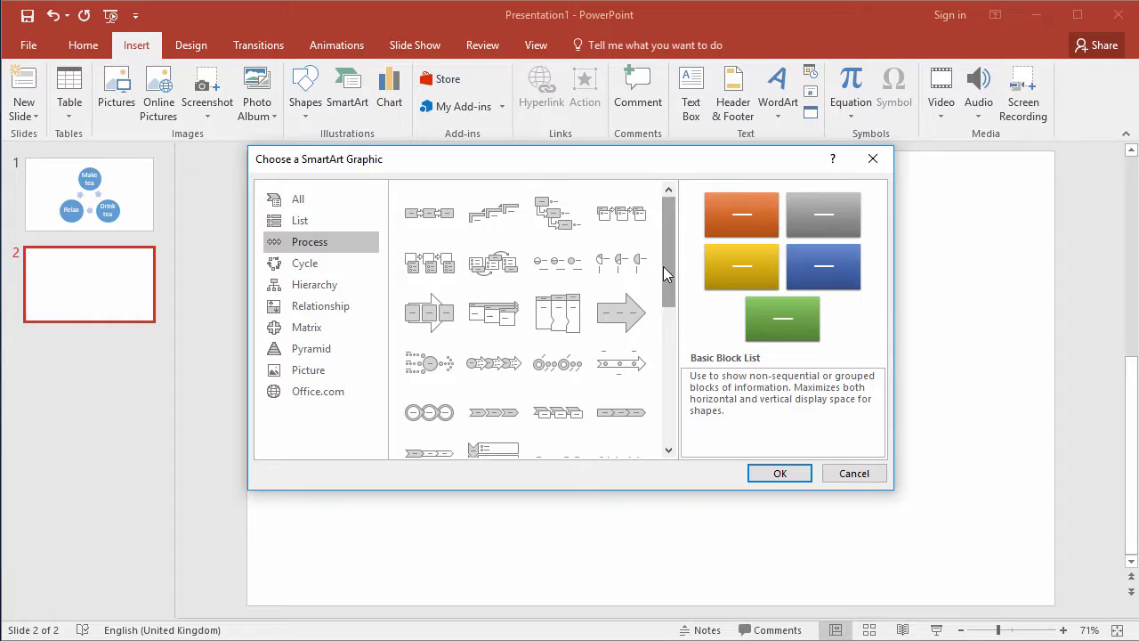
click(498, 316)
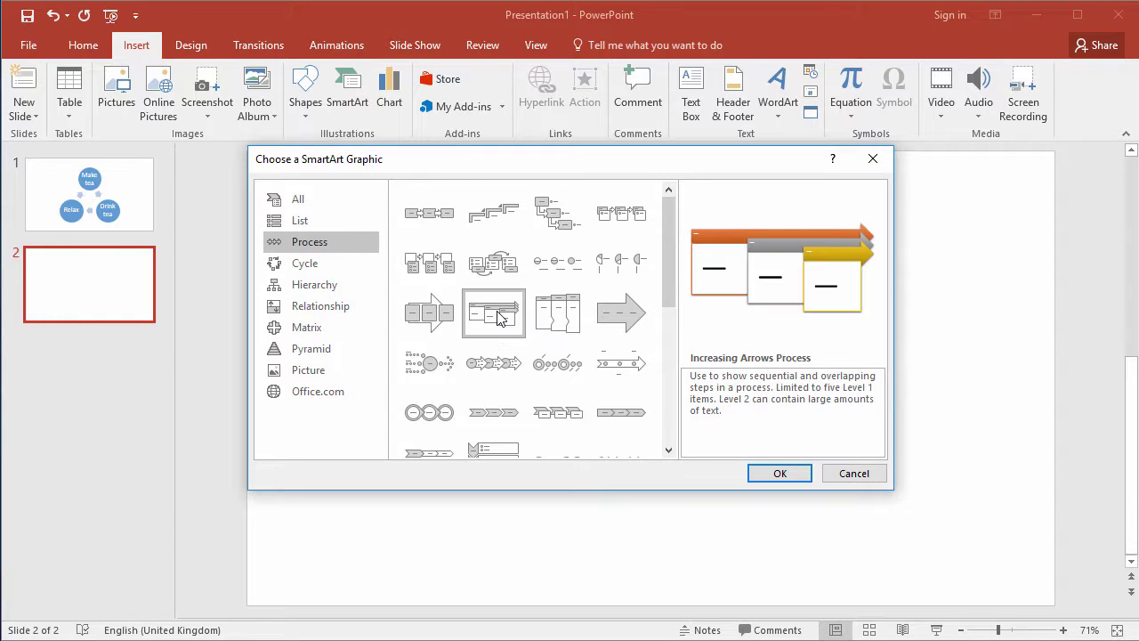
click(780, 474)
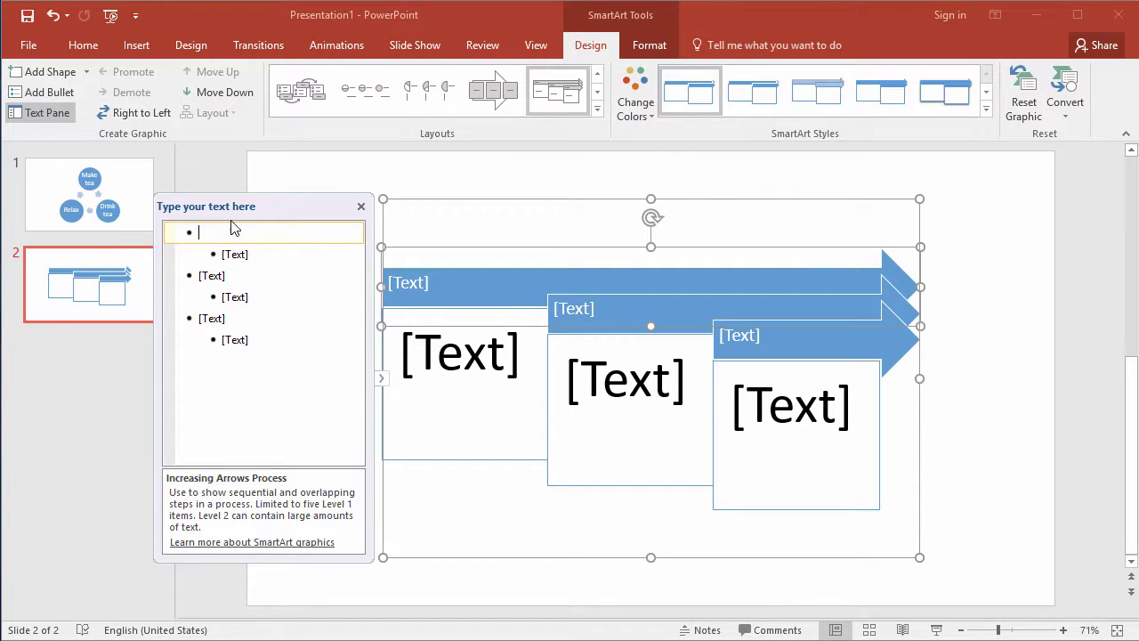
Step: Enter Step 1 and Explanation 1 text in the process diagram's text pane, then more step text
text(Step 1)
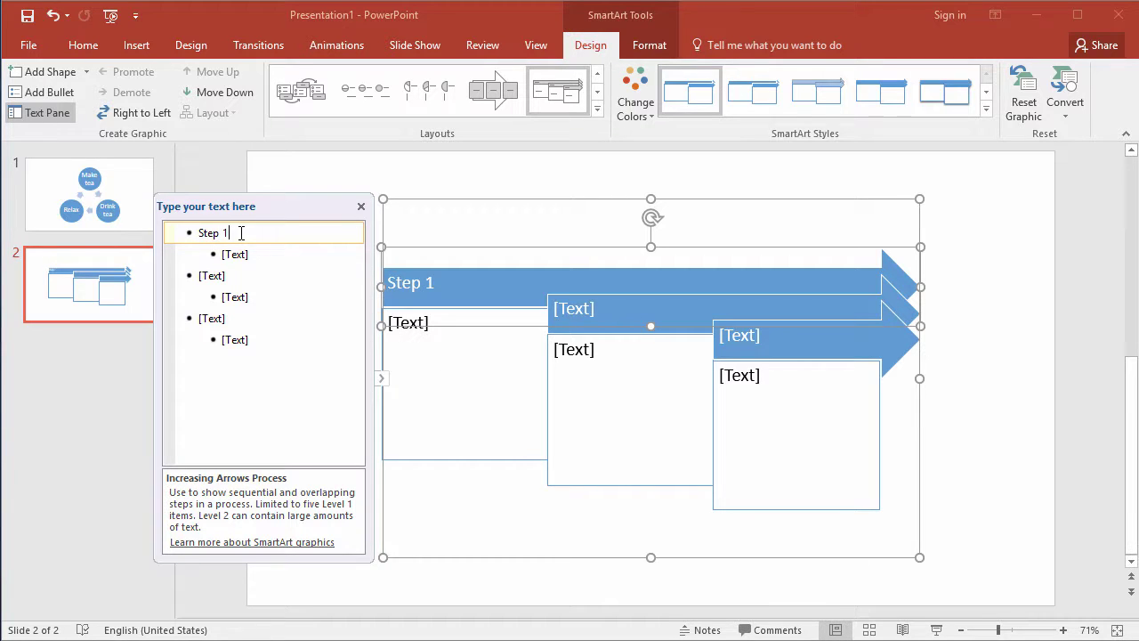
click(251, 255)
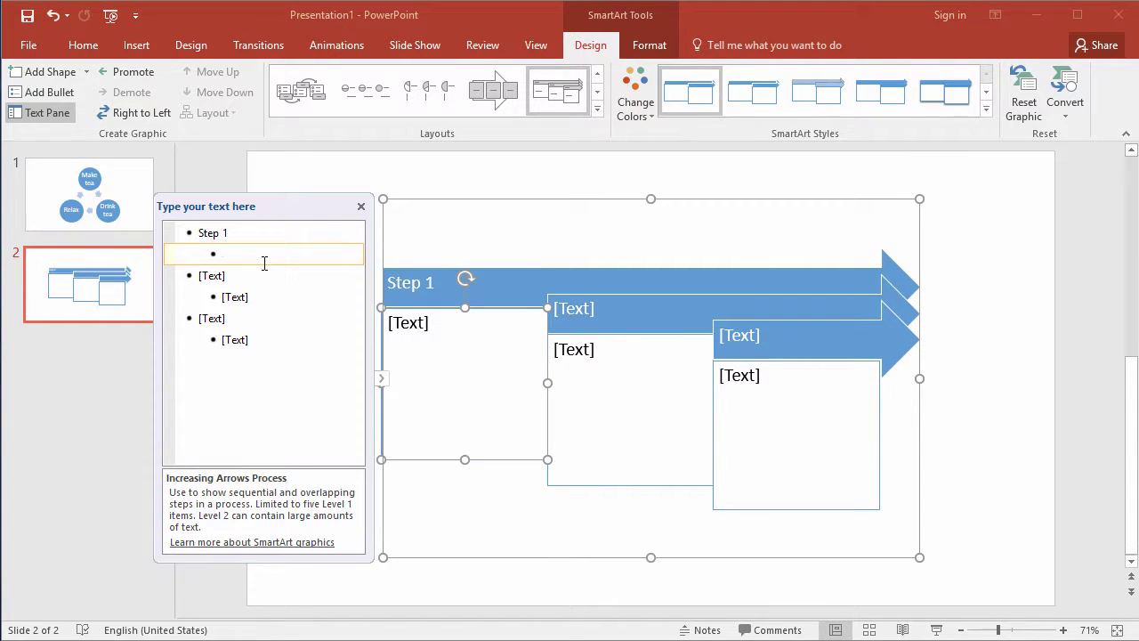
text(Ex)
text(planation 1)
click(240, 275)
text(S)
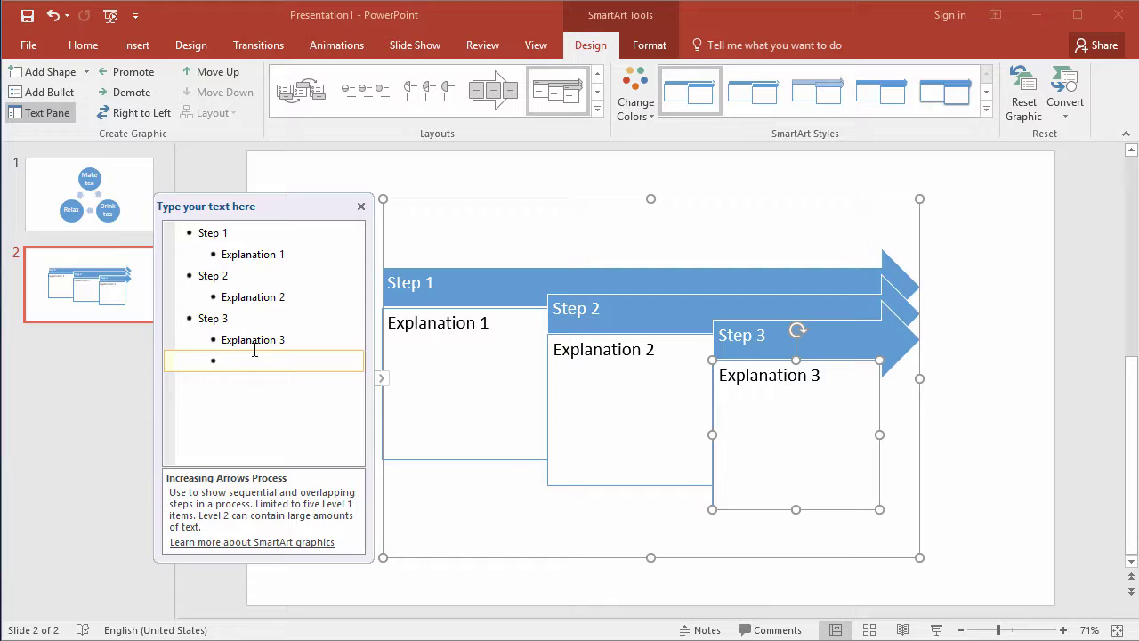
text(Par)
text(Step 4)
Step: Promote Step 4 to its own arrow and add Explanation 4 as its demoted sub-point
click(141, 74)
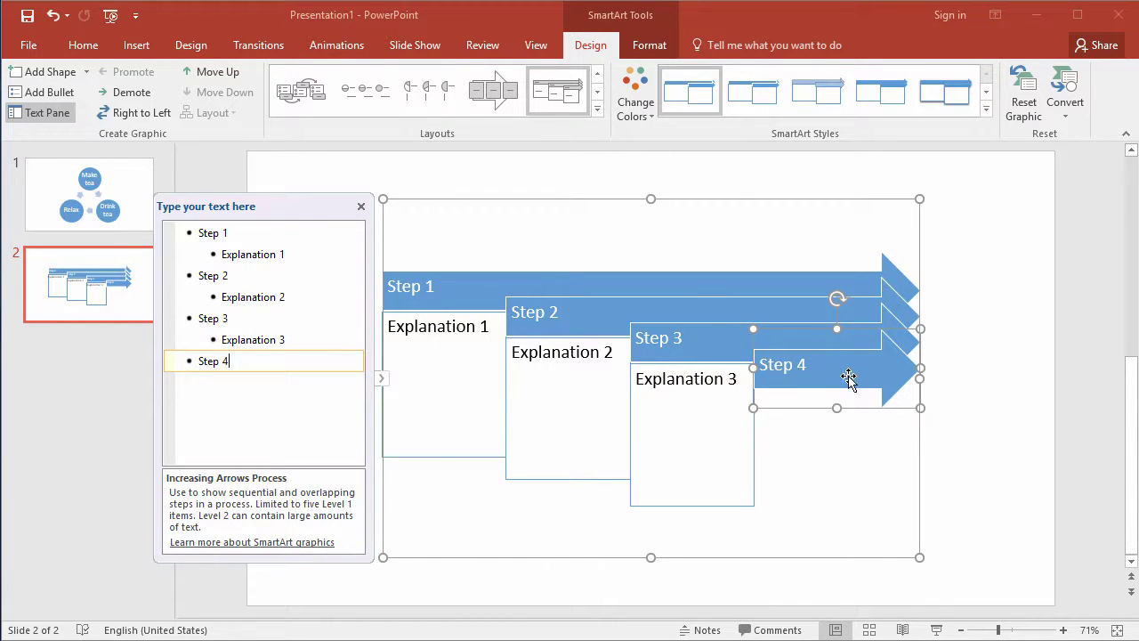
click(294, 364)
key(Return)
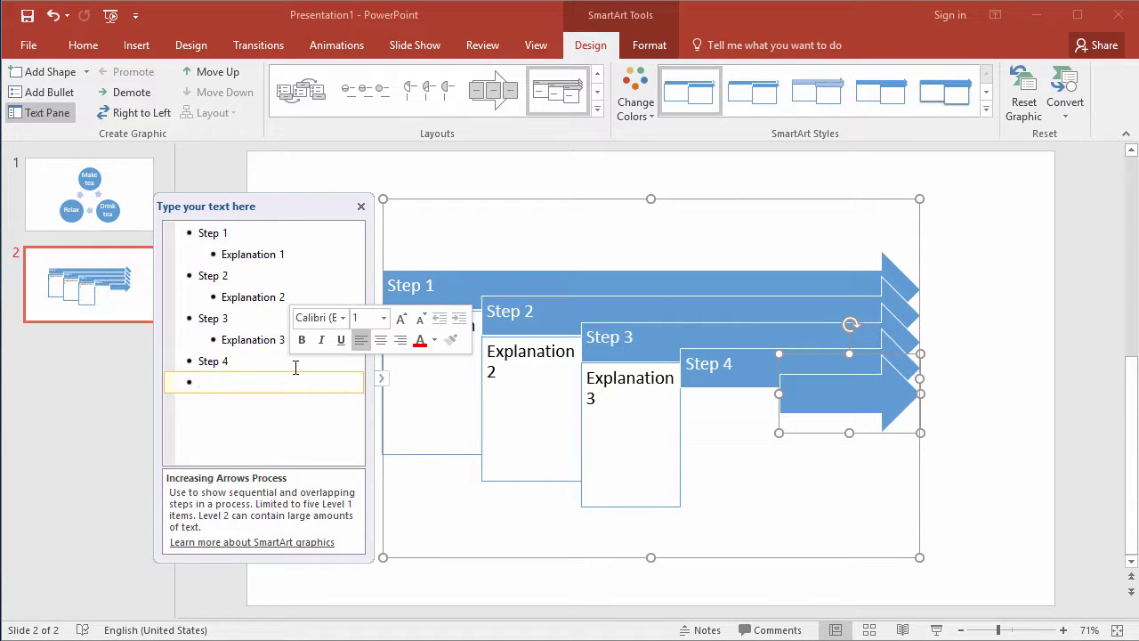
text(Explanatoin)
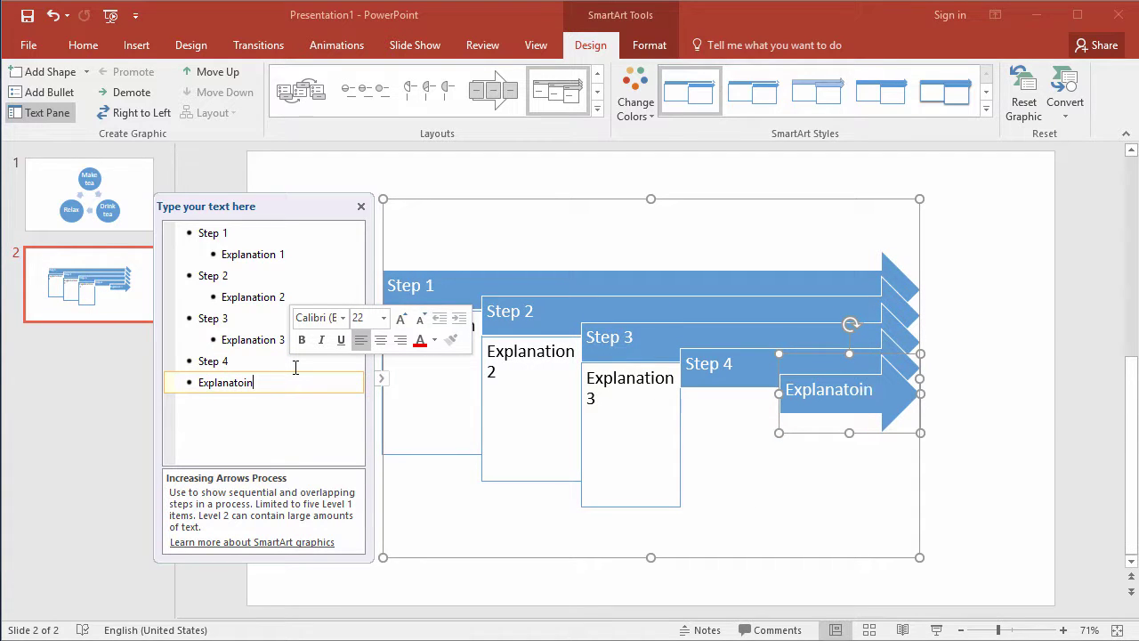
text(ion 4)
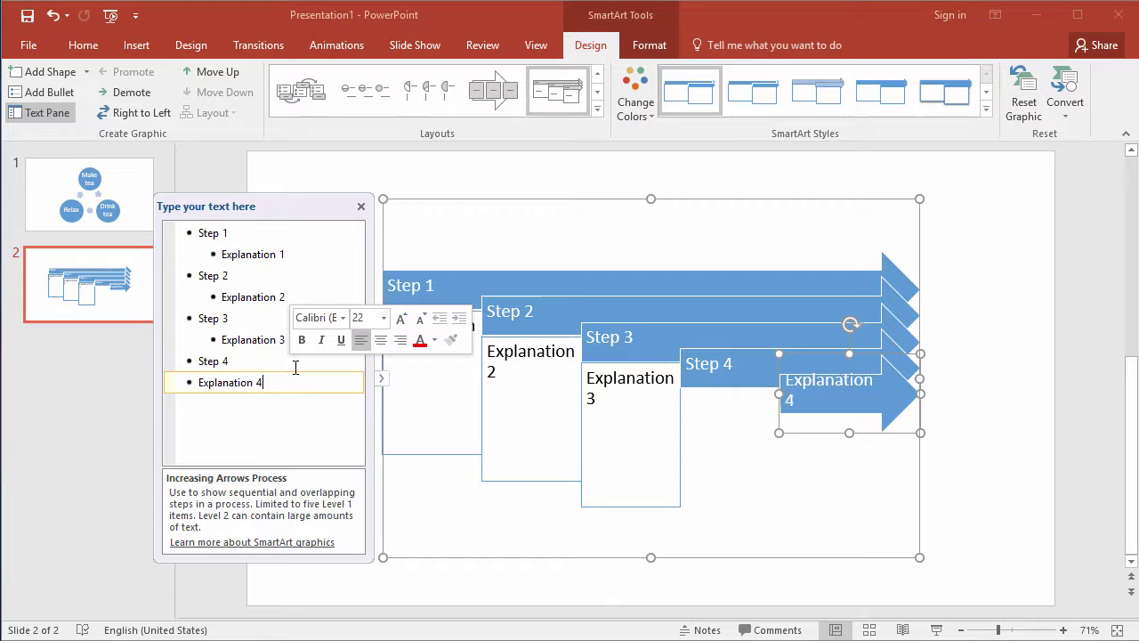
click(125, 91)
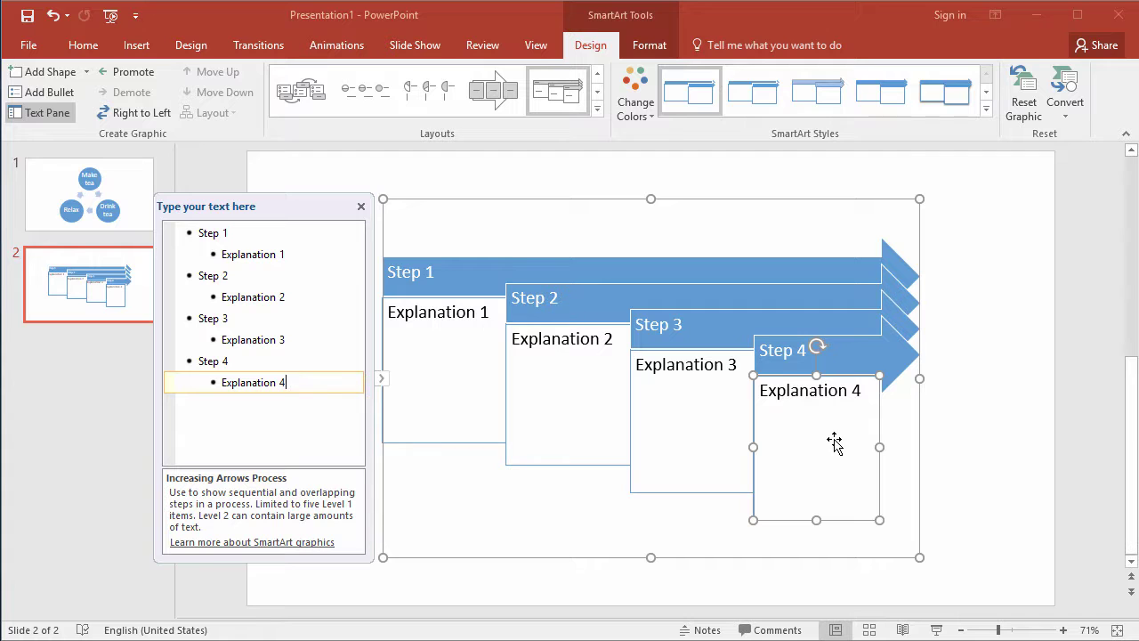
Step: Select the Step 3 arrow and give it an orange Shape Fill
click(747, 275)
click(887, 333)
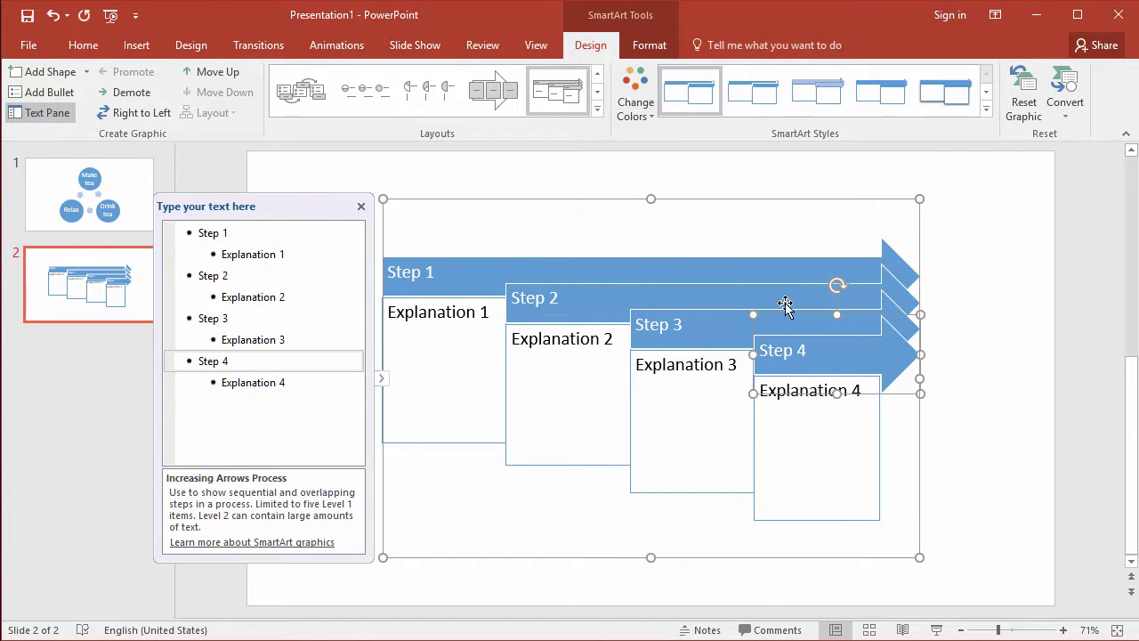
click(708, 325)
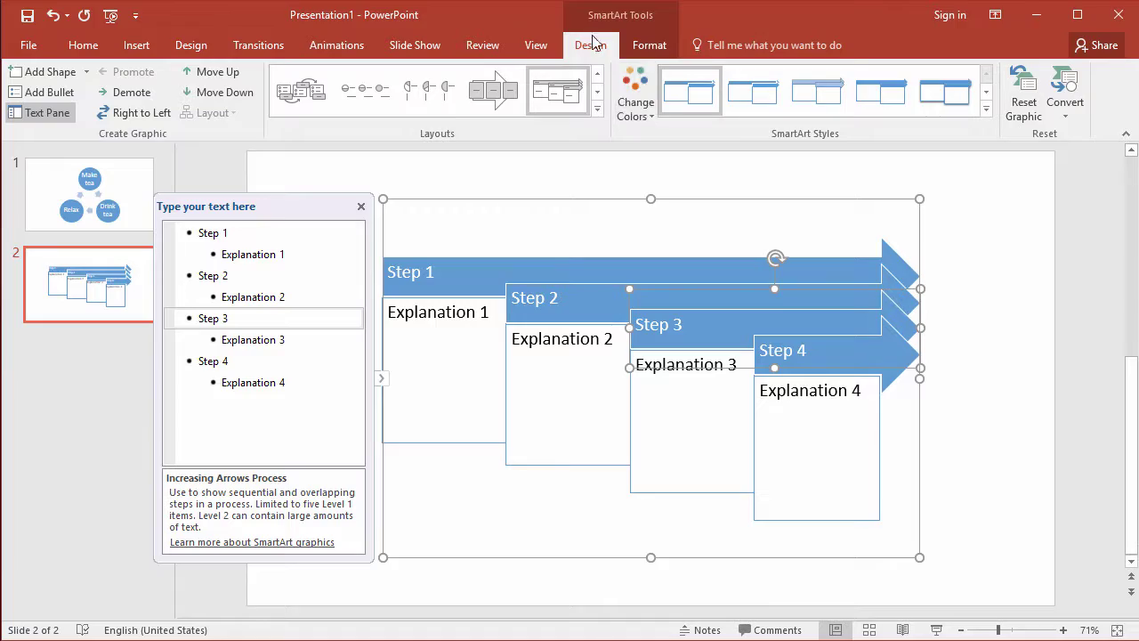
click(649, 46)
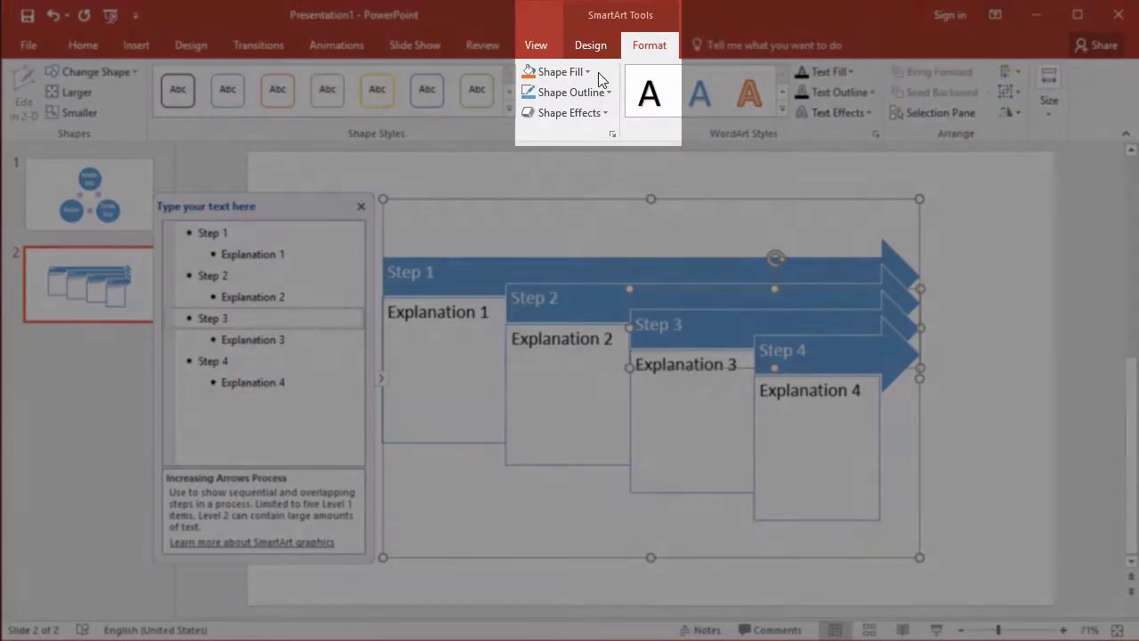
click(583, 73)
click(603, 112)
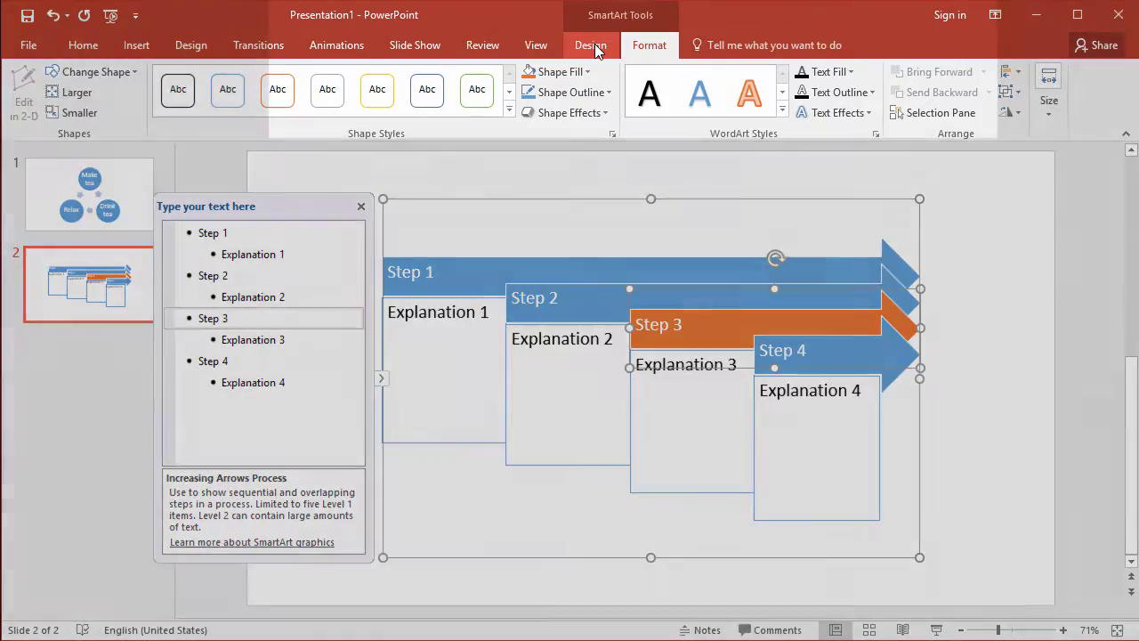
click(591, 45)
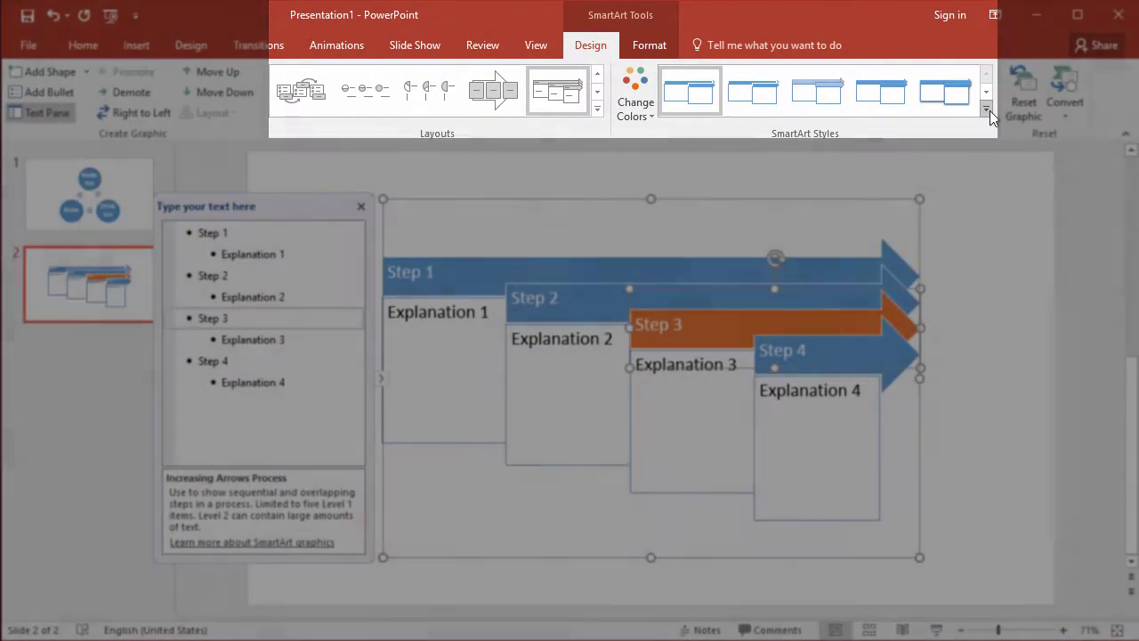
click(987, 107)
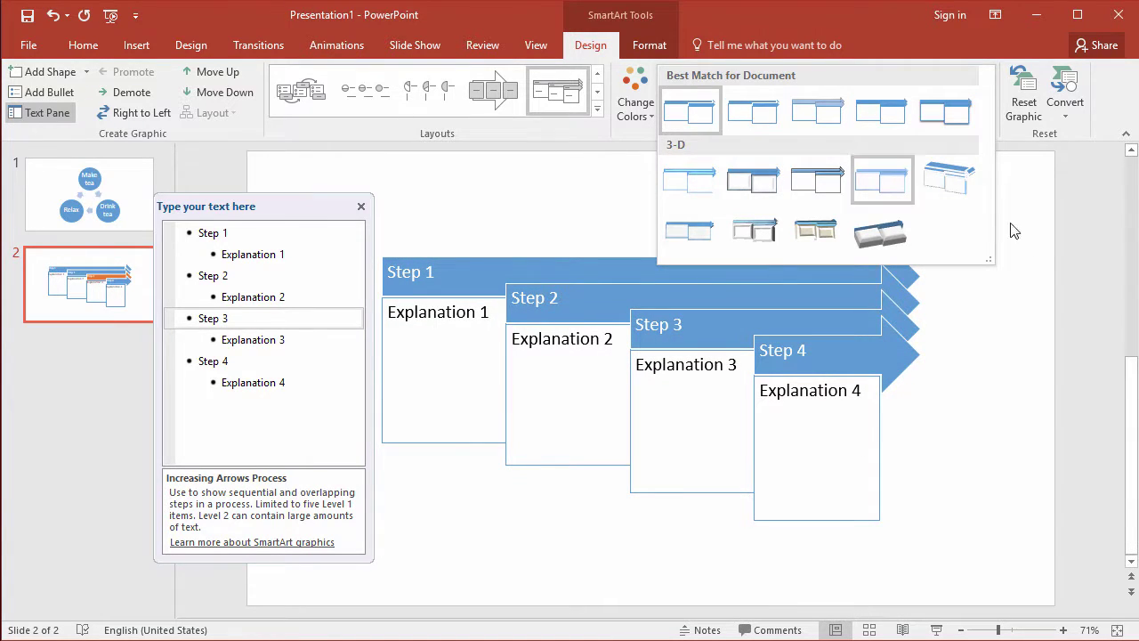
click(1055, 262)
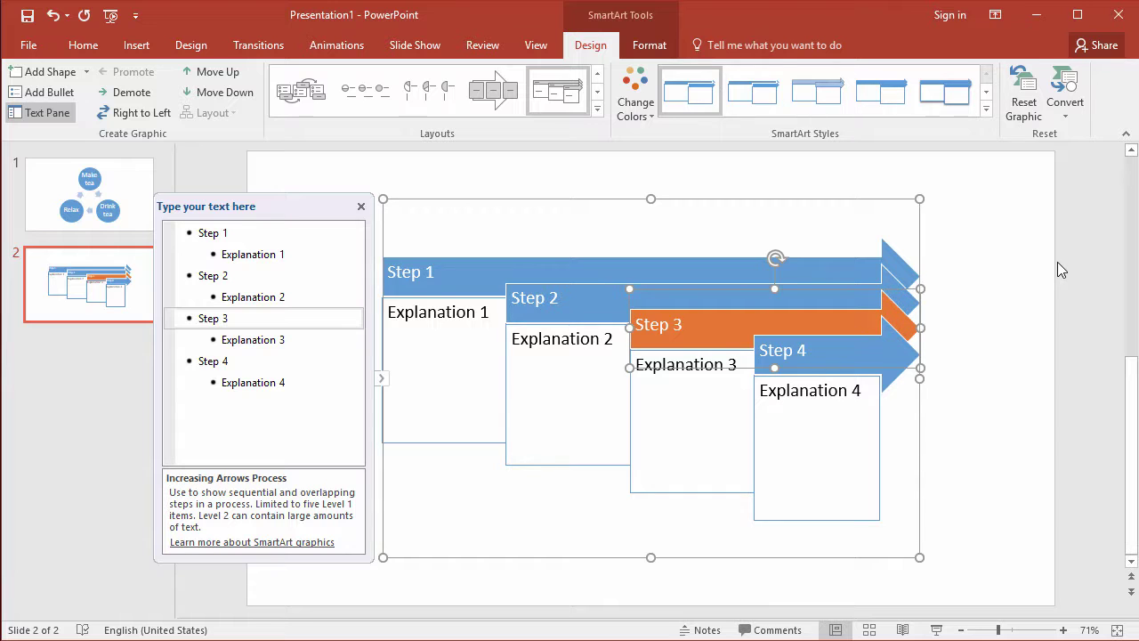
Step: Try the Basic Chevron Process layout, then settle on Continuous Block Process
click(662, 169)
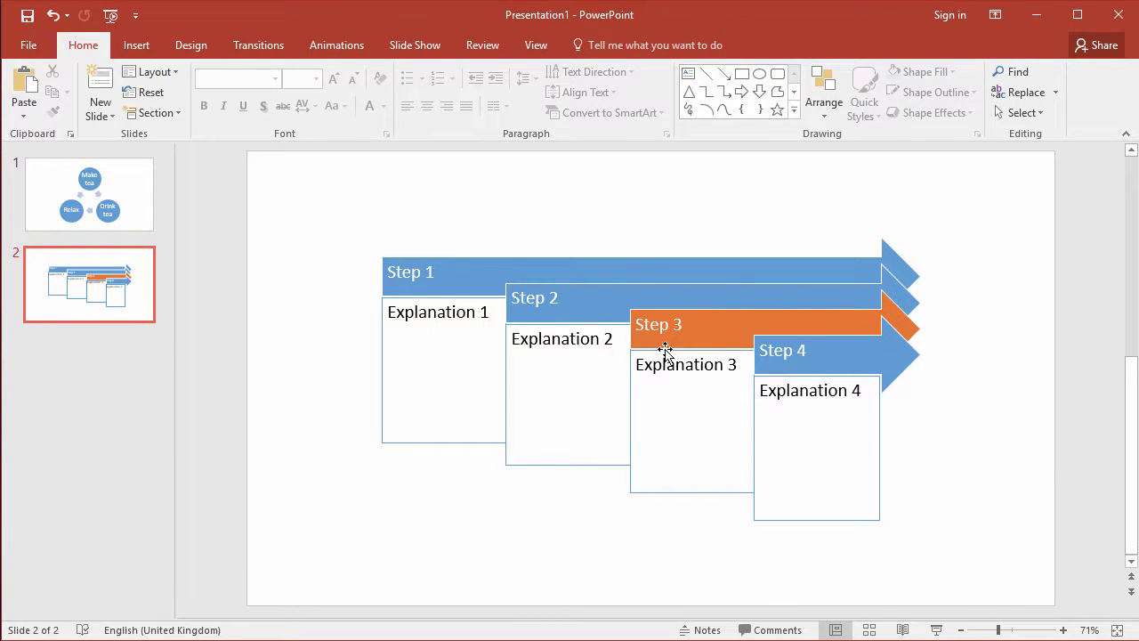
click(572, 282)
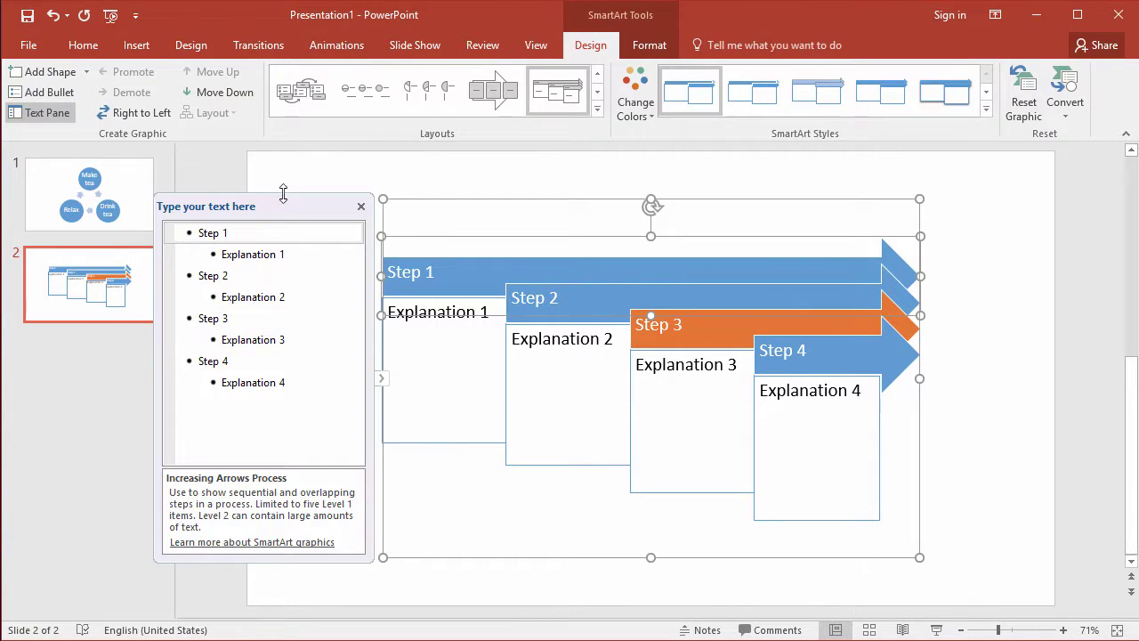
click(597, 107)
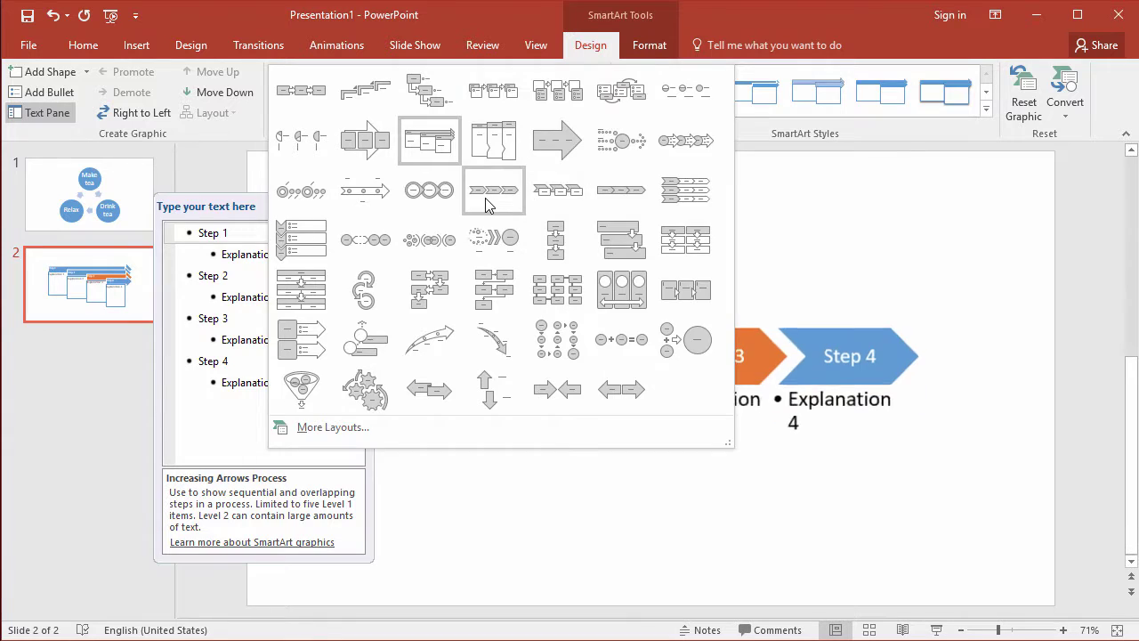
click(487, 194)
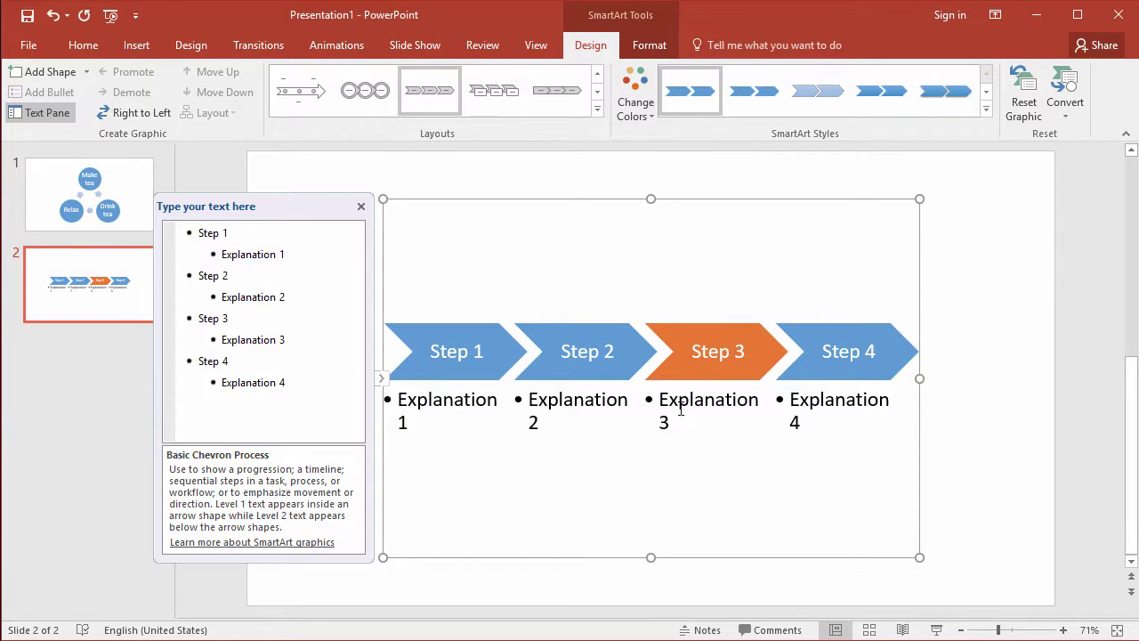
click(597, 109)
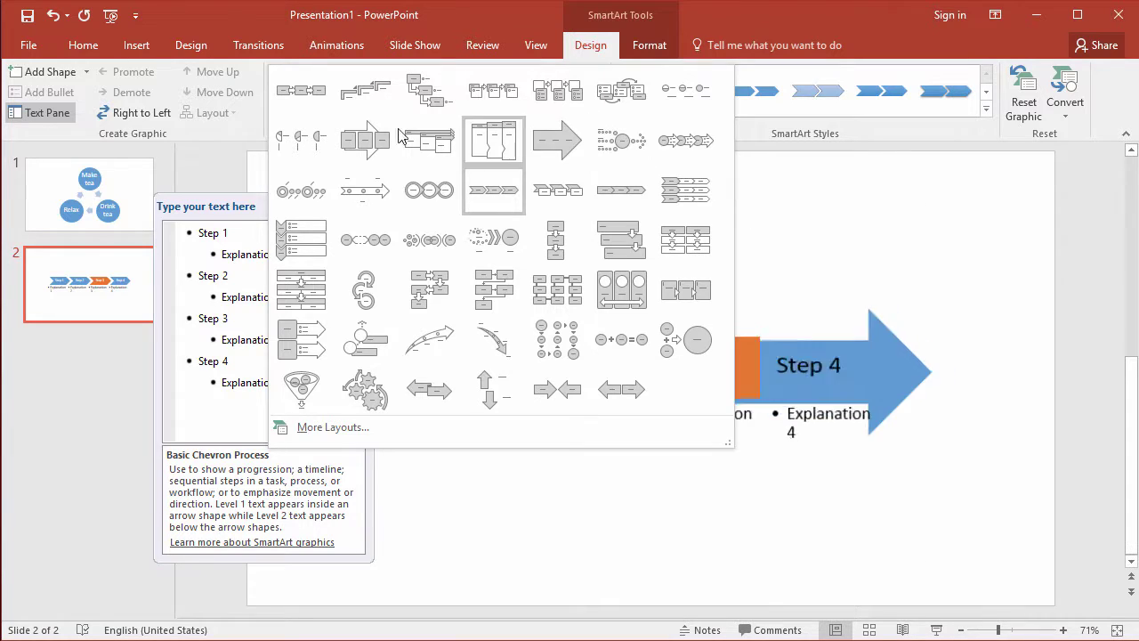
click(556, 139)
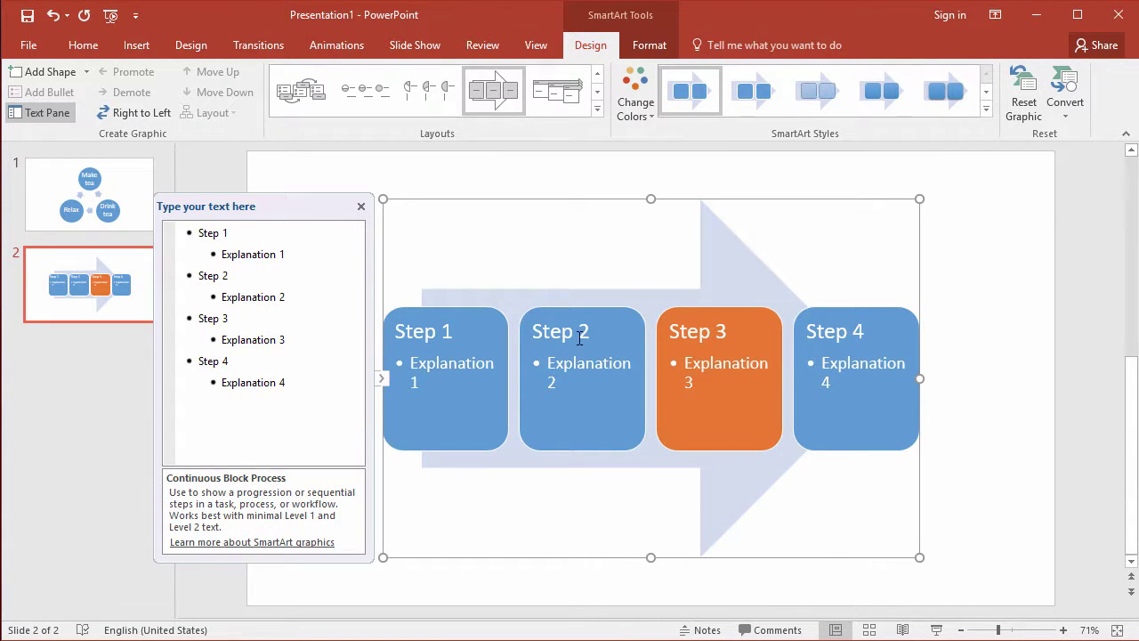